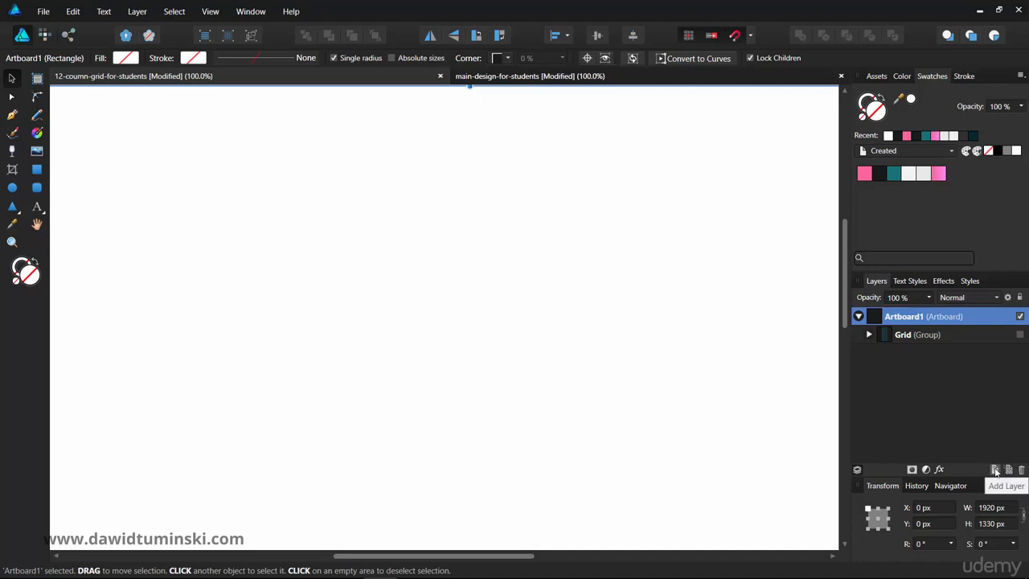
Add a new layer inside Artboard1 and name it Header
left_click(996, 470)
double_click(917, 336)
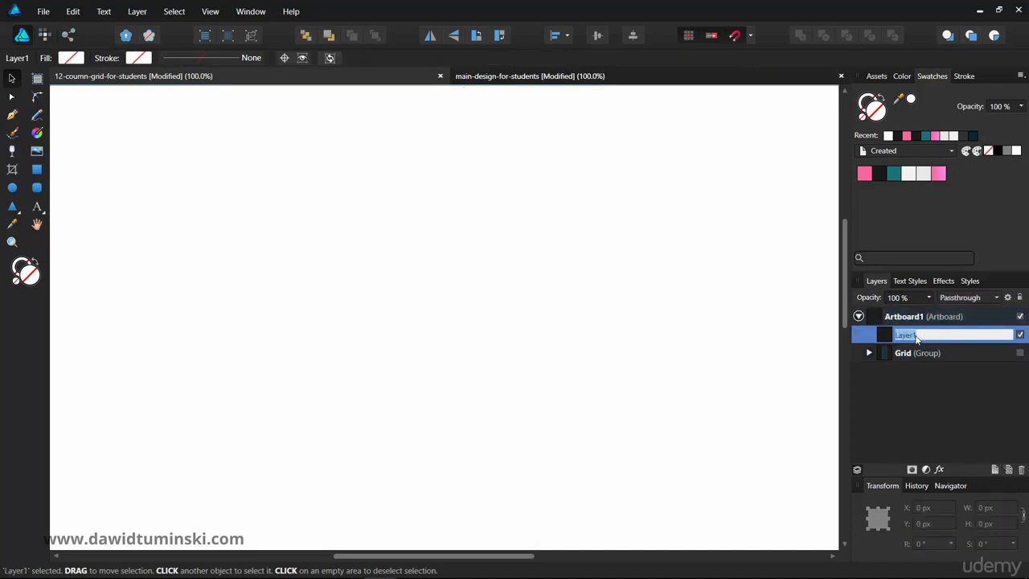
type("Head")
key("Return")
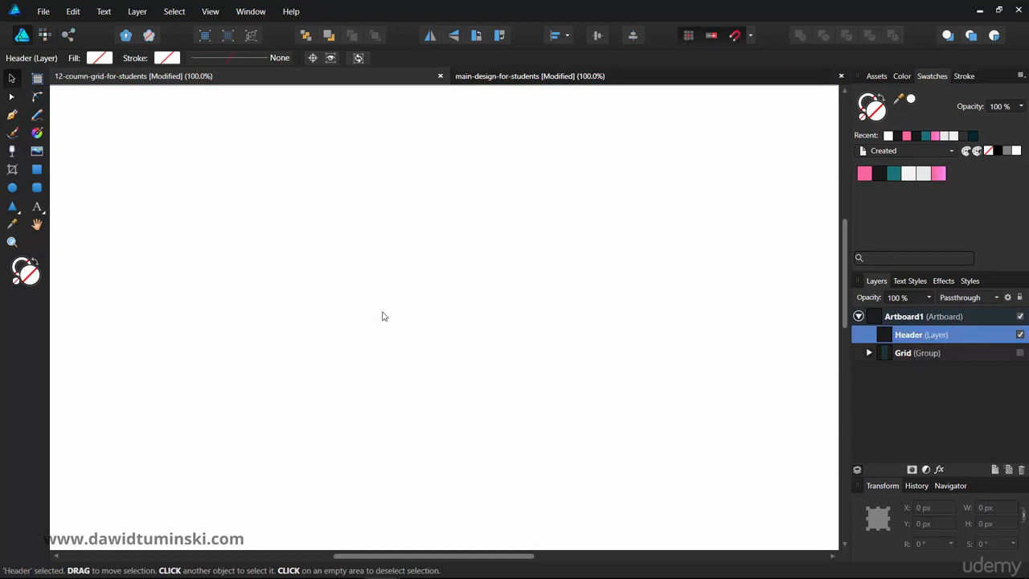
Create the artistic text "creat'd" at about 112 pt on the Header layer and move it to about X 724, Y 372 px
left_click(37, 207)
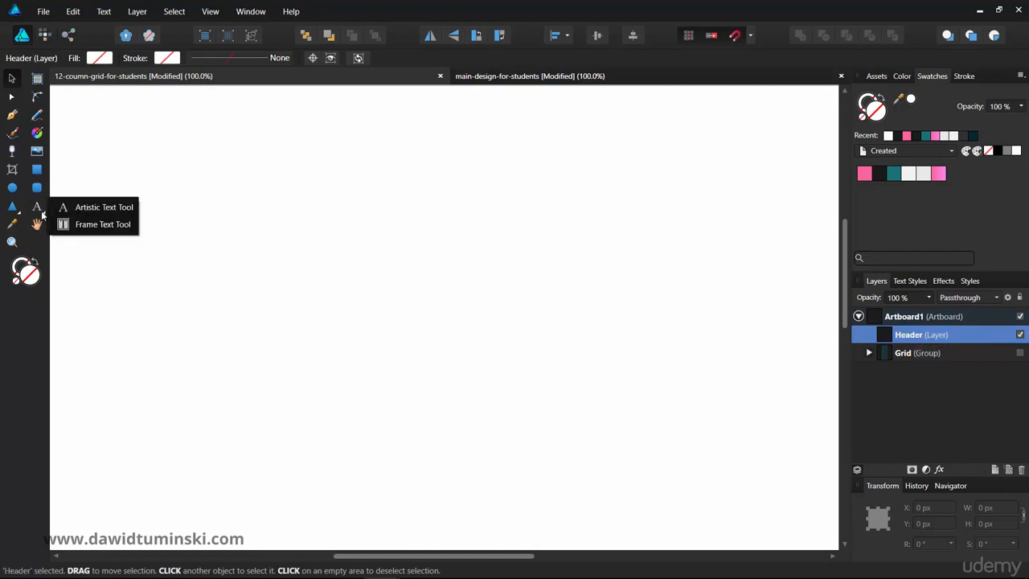
left_click(62, 209)
left_click_drag(231, 219, 276, 260)
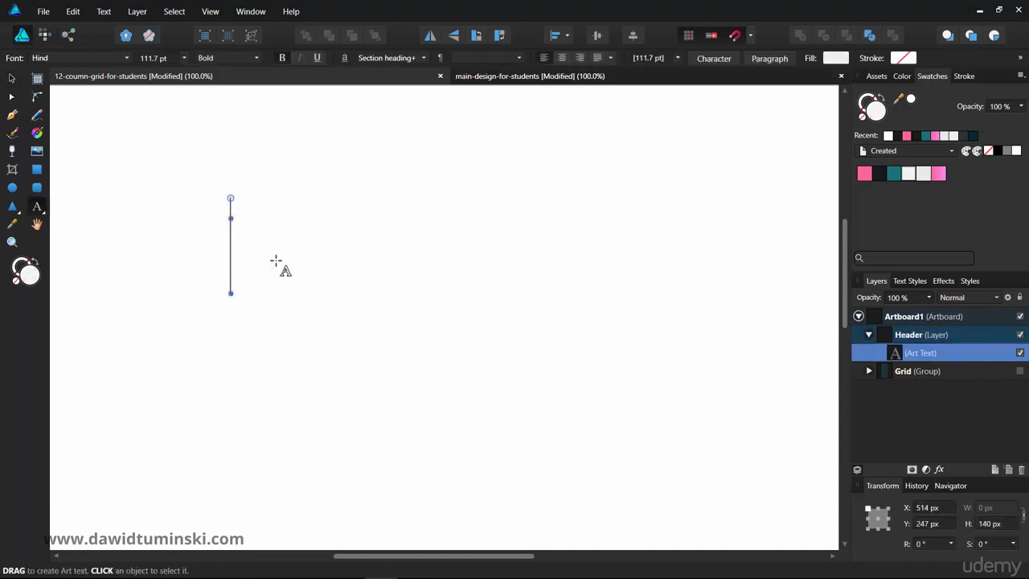
type("creat")
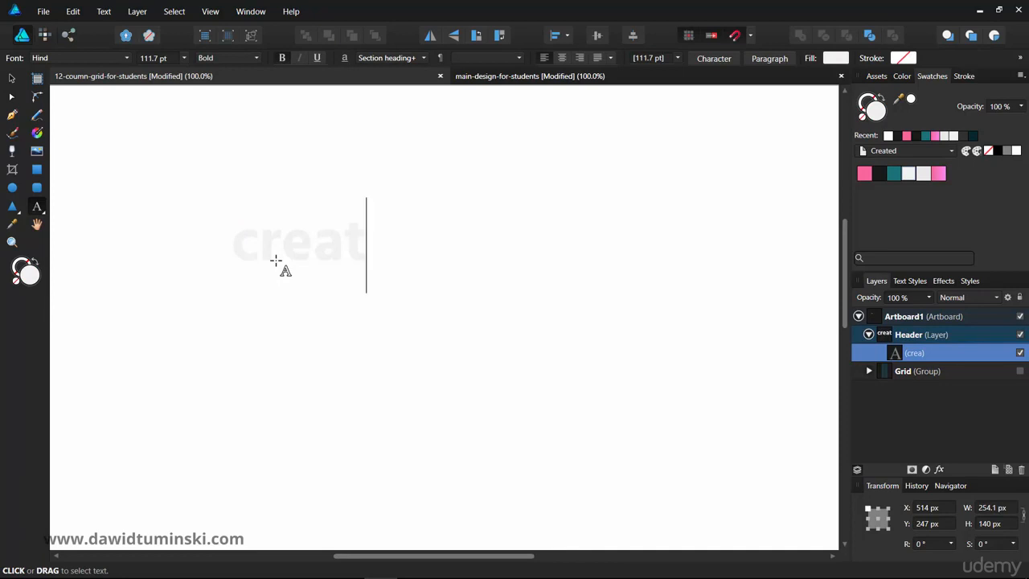
type("'d")
key("Escape")
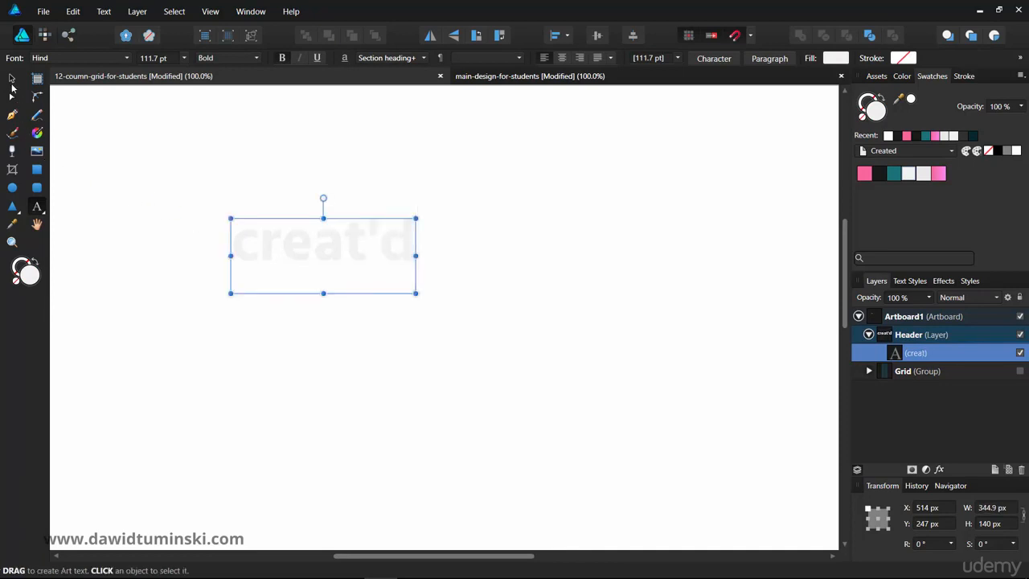
left_click(11, 78)
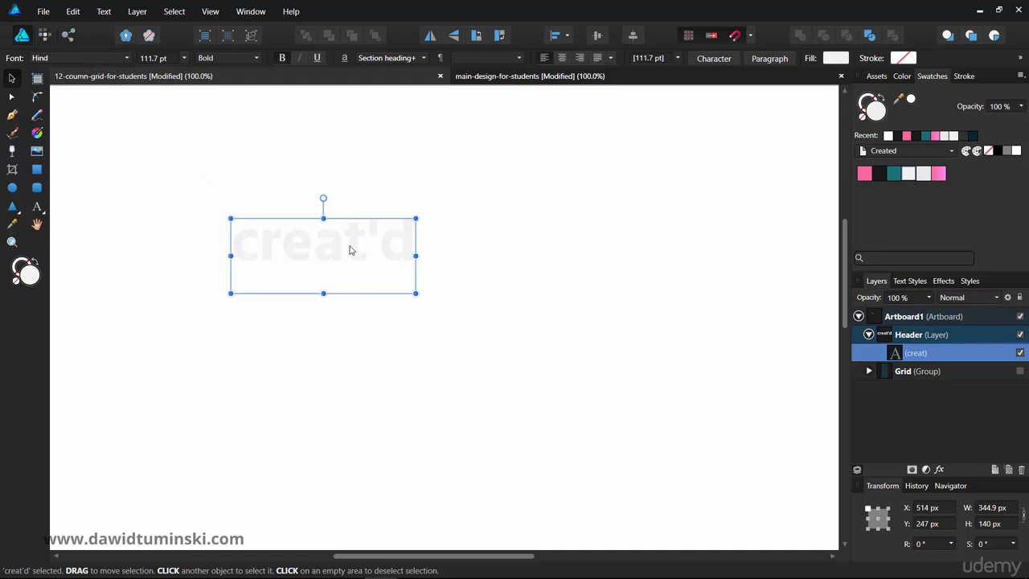
left_click_drag(349, 250, 480, 319)
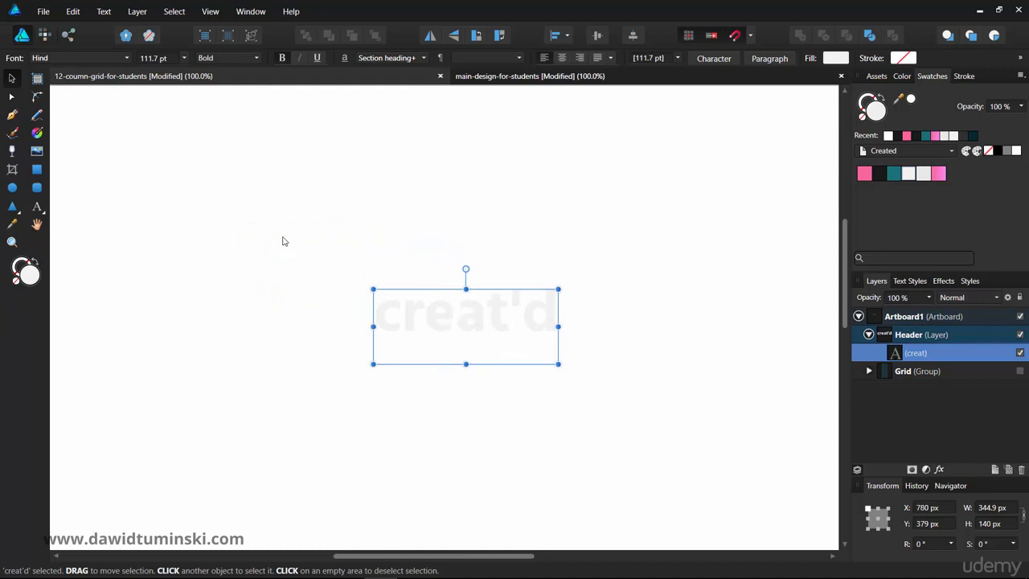
left_click_drag(531, 324, 507, 323)
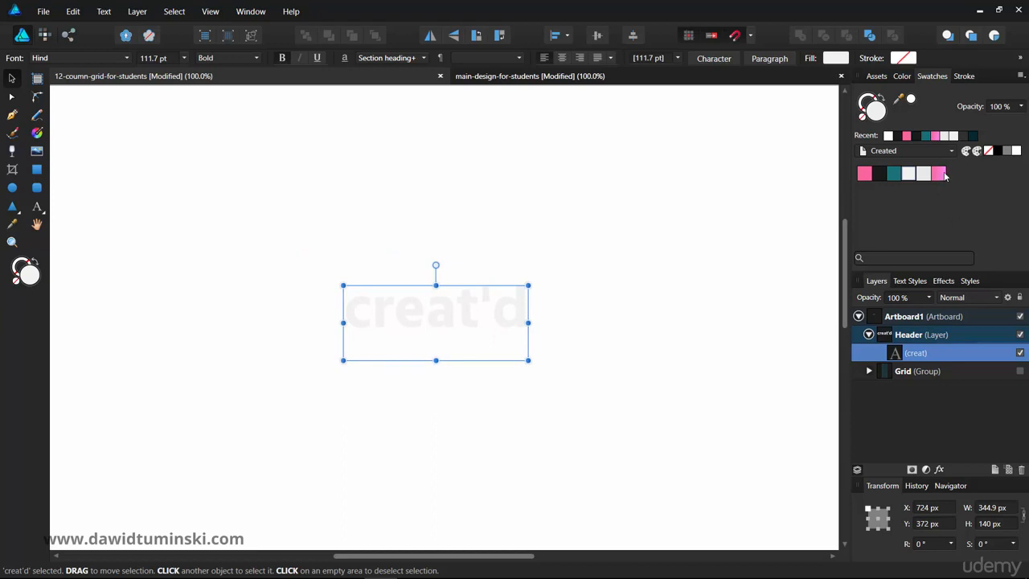
Try the saved pink gradient swatch as the text's fill and undo it
left_click(945, 175)
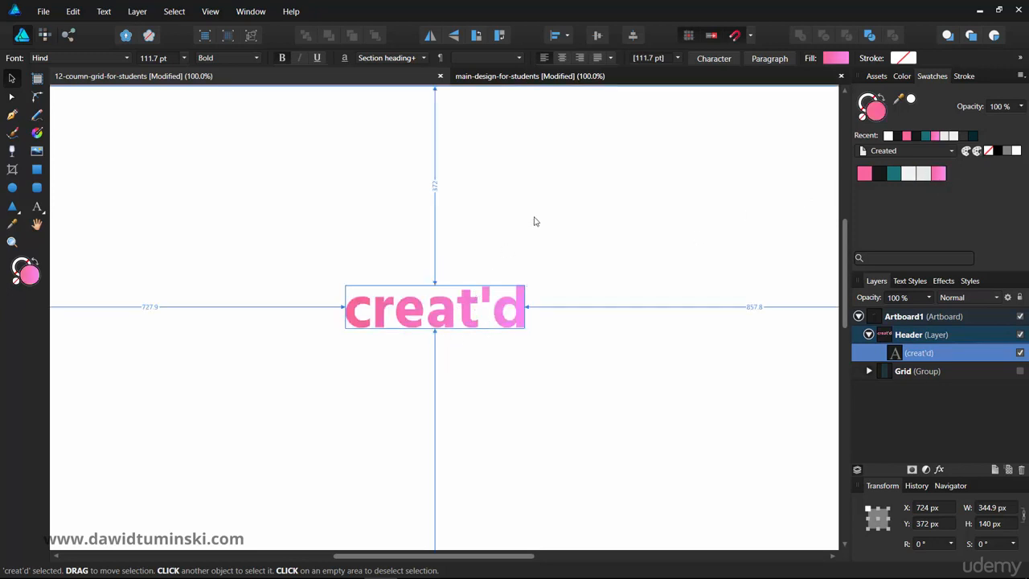
key("ctrl+z")
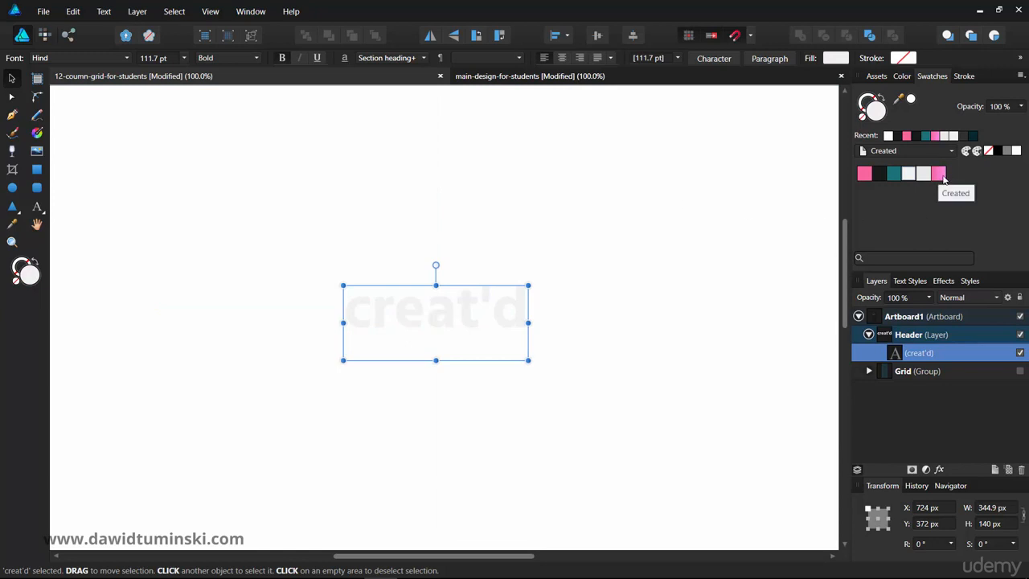
Use the Fill tool to give the "creat'd" text a solid lime green fill, #B9FF04
left_click(37, 133)
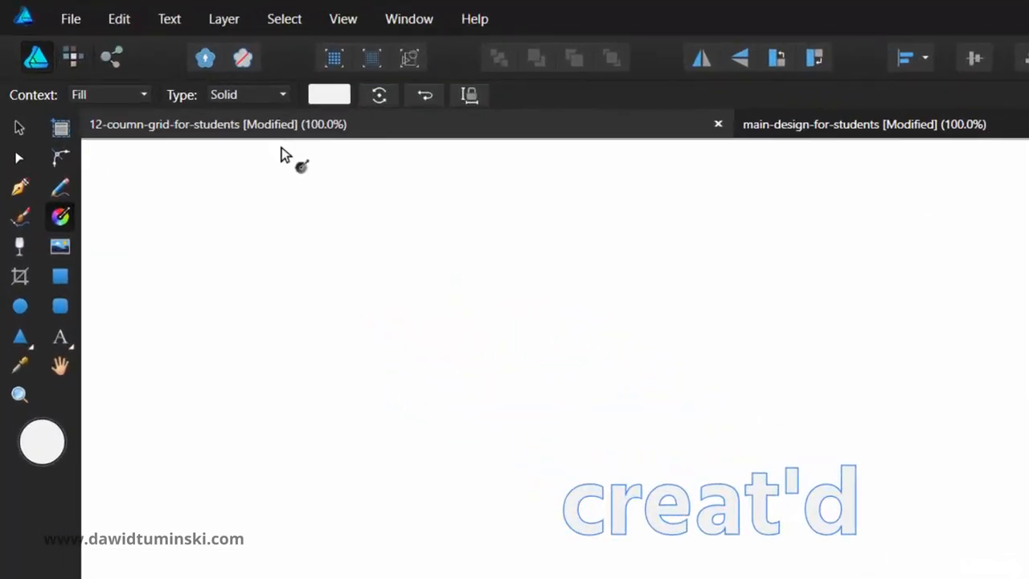
left_click_drag(281, 149, 245, 101)
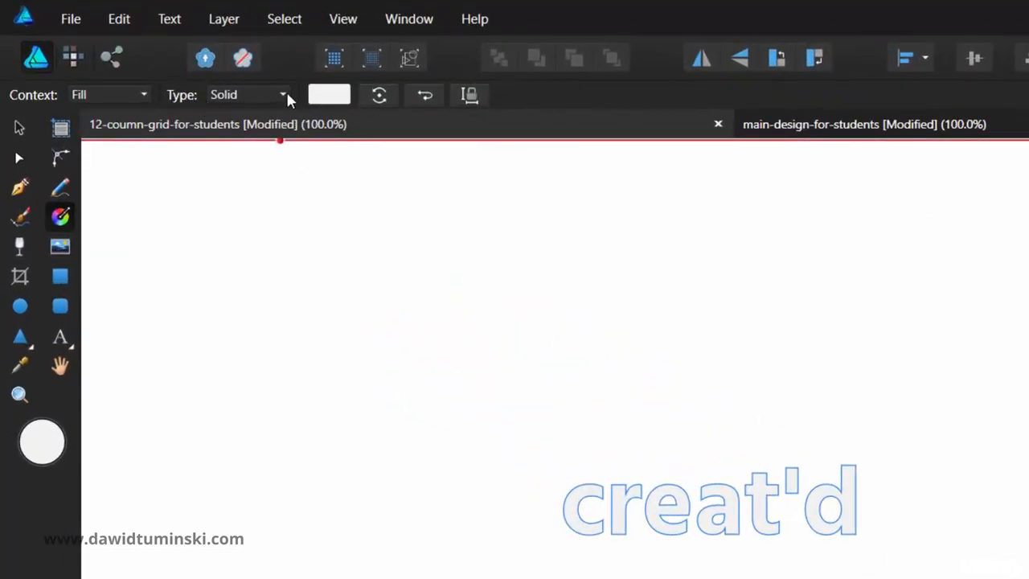
left_click(331, 101)
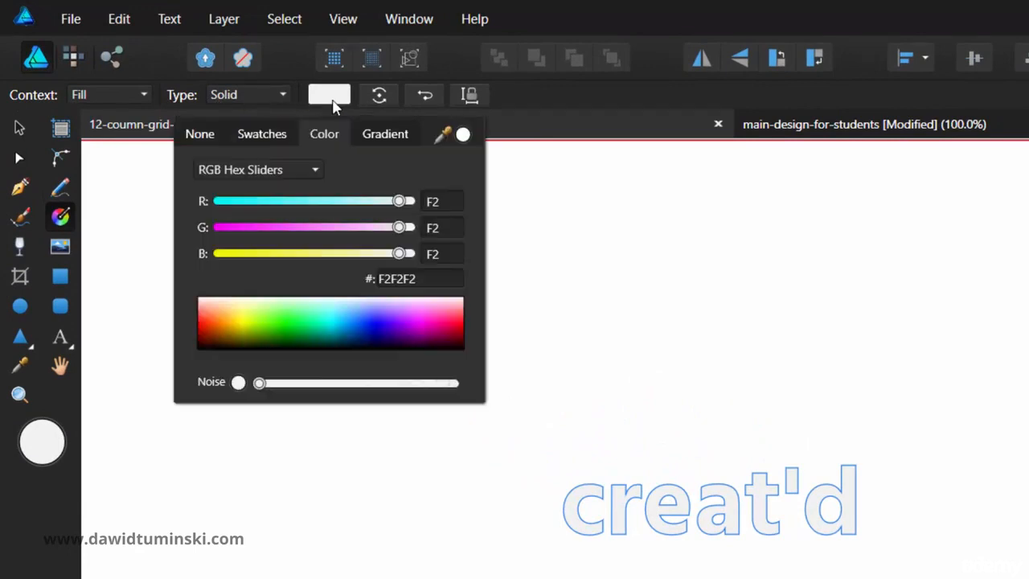
left_click_drag(370, 325, 259, 329)
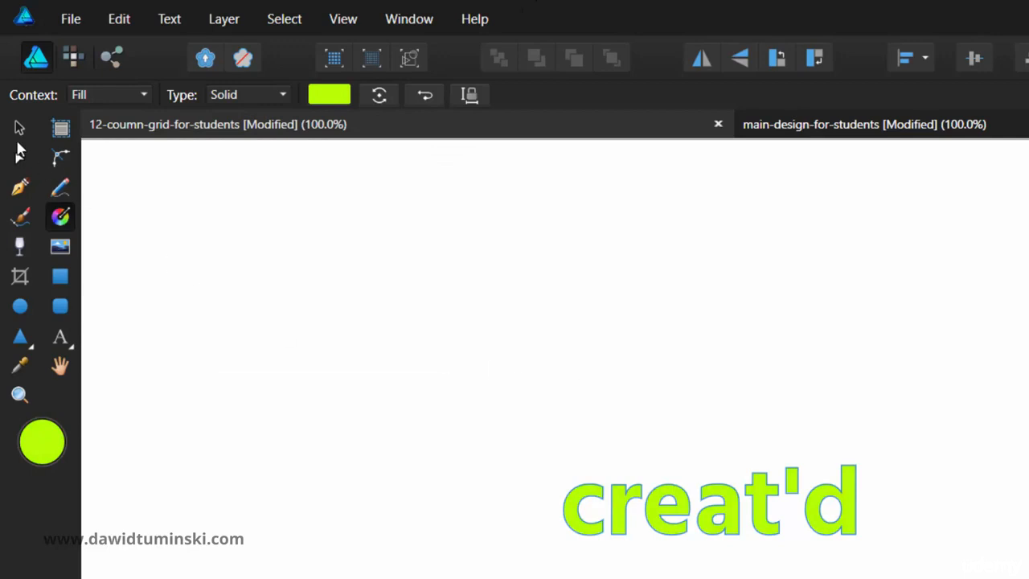
key("ctrl")
Change the text's fill type from solid to a linear gradient
left_click(282, 95)
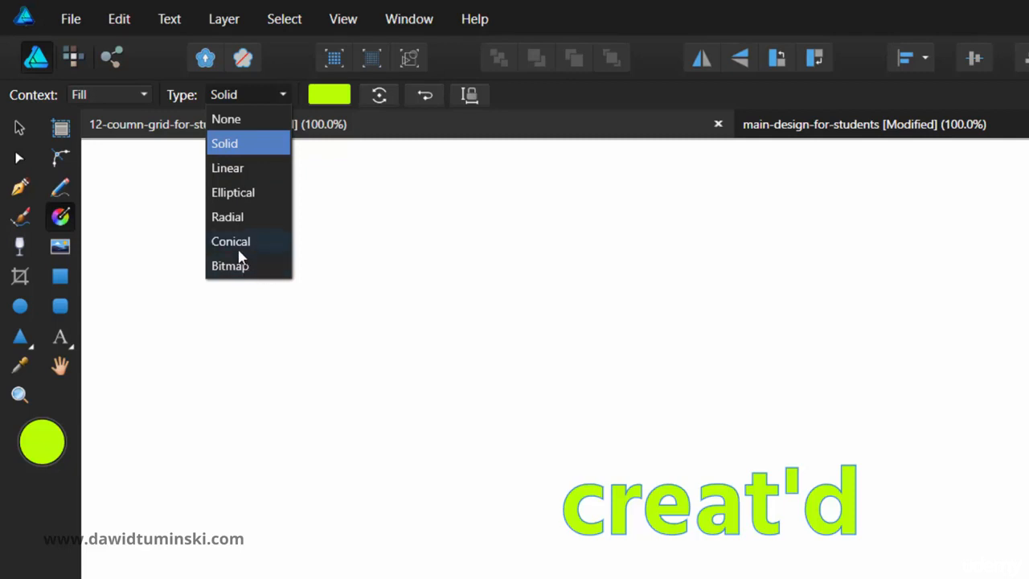
left_click(231, 169)
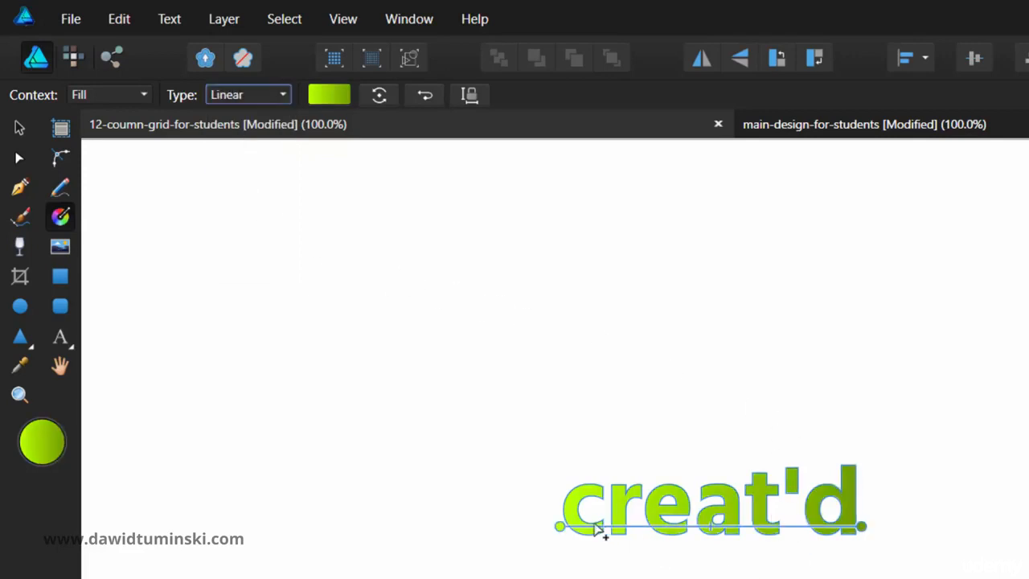
key("z")
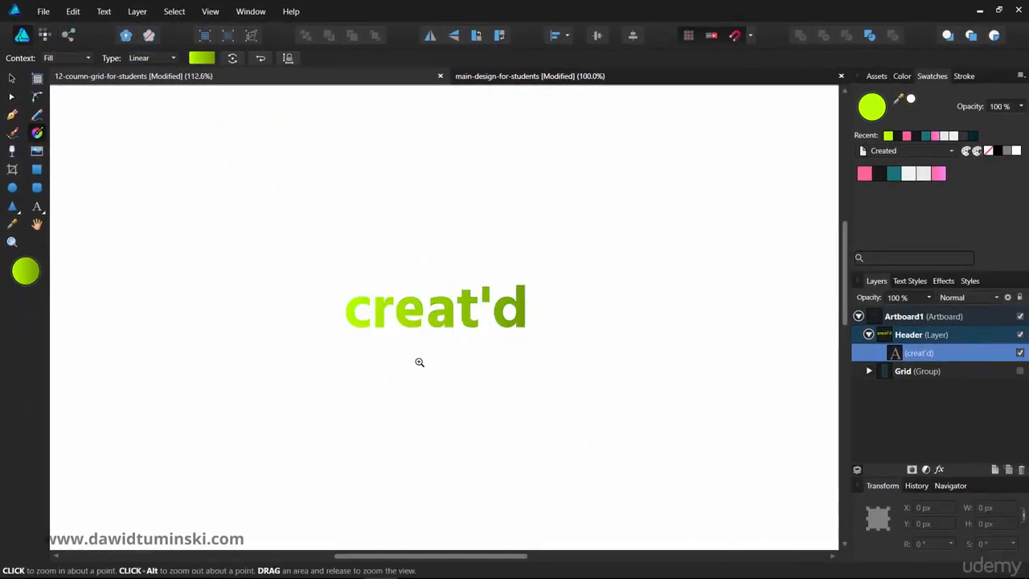
left_click_drag(419, 362, 585, 320)
left_click_drag(584, 320, 500, 364)
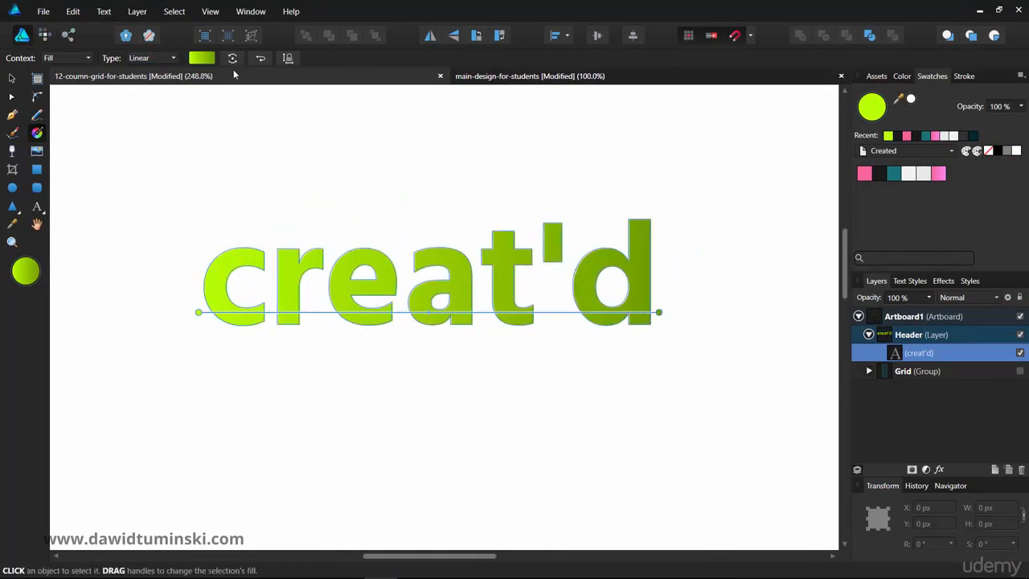
Change the color of the gradient's end stop to a light yellow-green
left_click(202, 59)
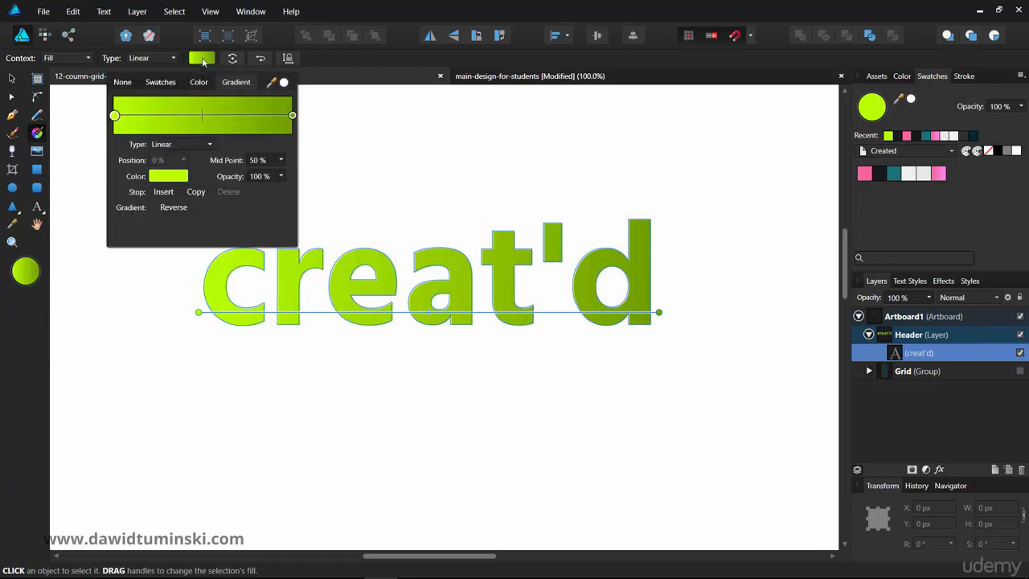
left_click(293, 116)
left_click(180, 177)
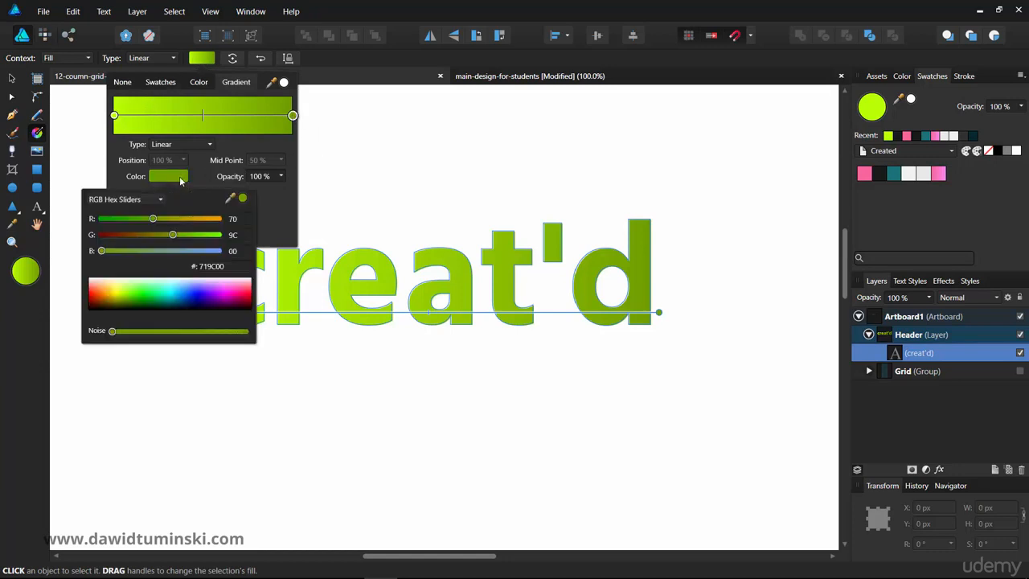
left_click(125, 295)
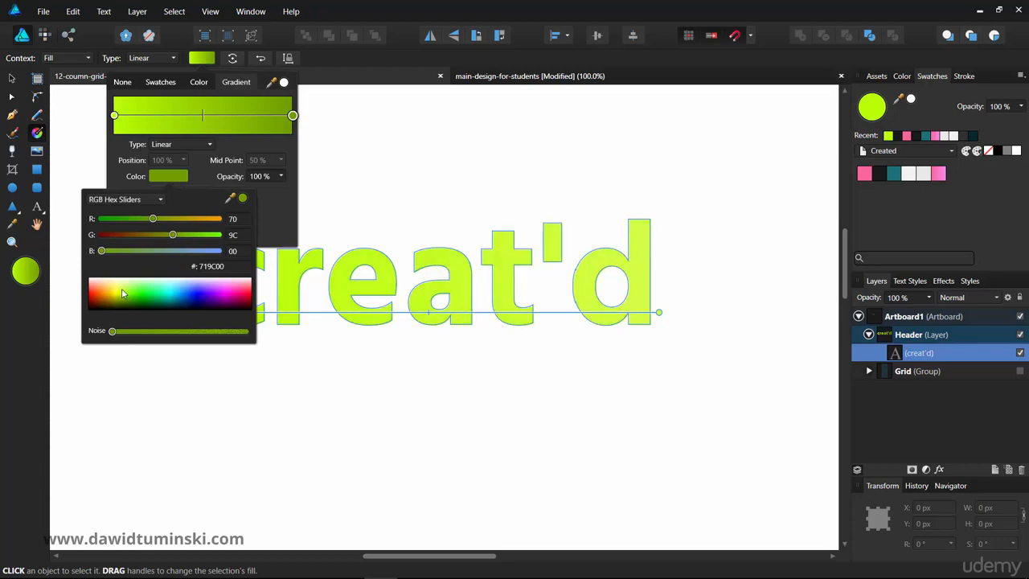
Set the color of the gradient's start stop to bright yellow, #ECFF47
left_click(115, 117)
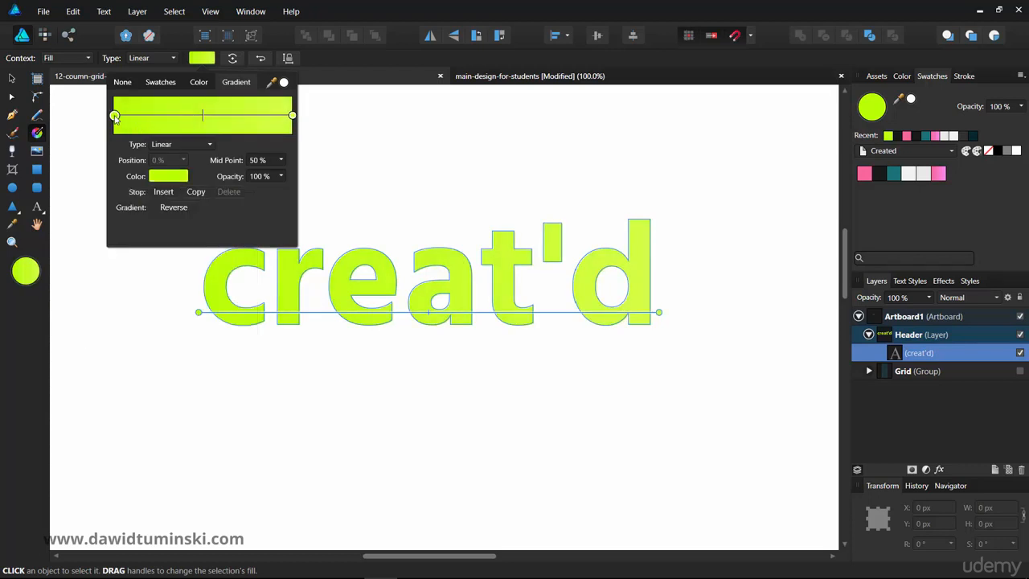
left_click(167, 180)
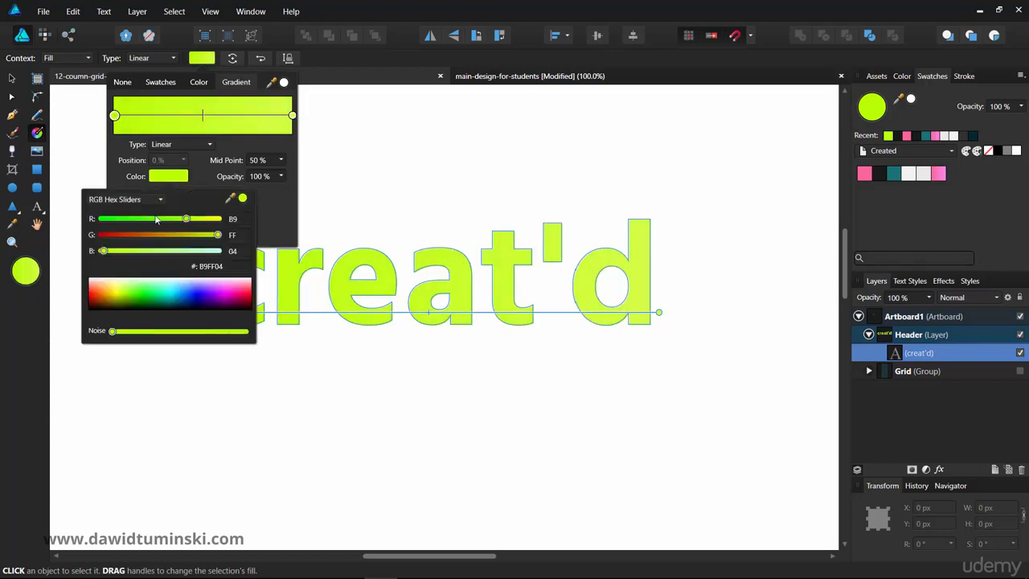
left_click(114, 288)
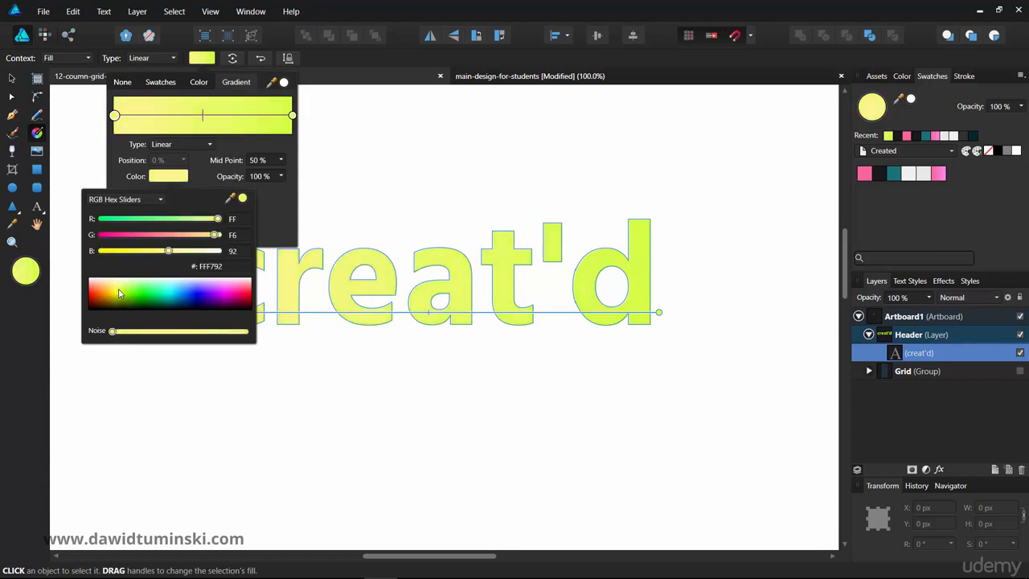
left_click(155, 286)
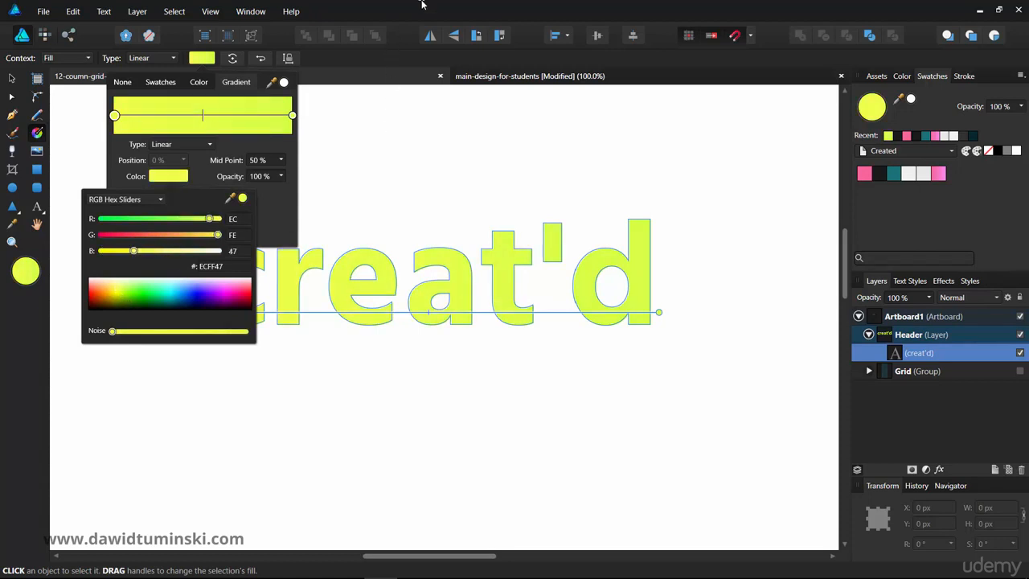
Redraw the linear gradient's direction across the text several times, ending with a diagonal from above the "c" to the base of the "d"
left_click_drag(227, 255, 660, 326)
left_click_drag(221, 319, 658, 229)
left_click_drag(214, 248, 653, 320)
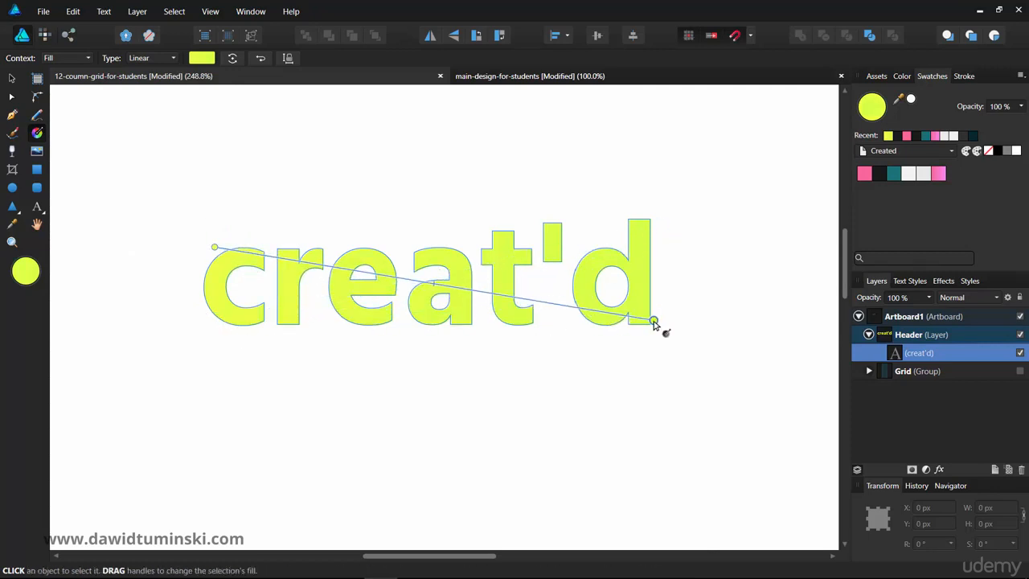
key("v")
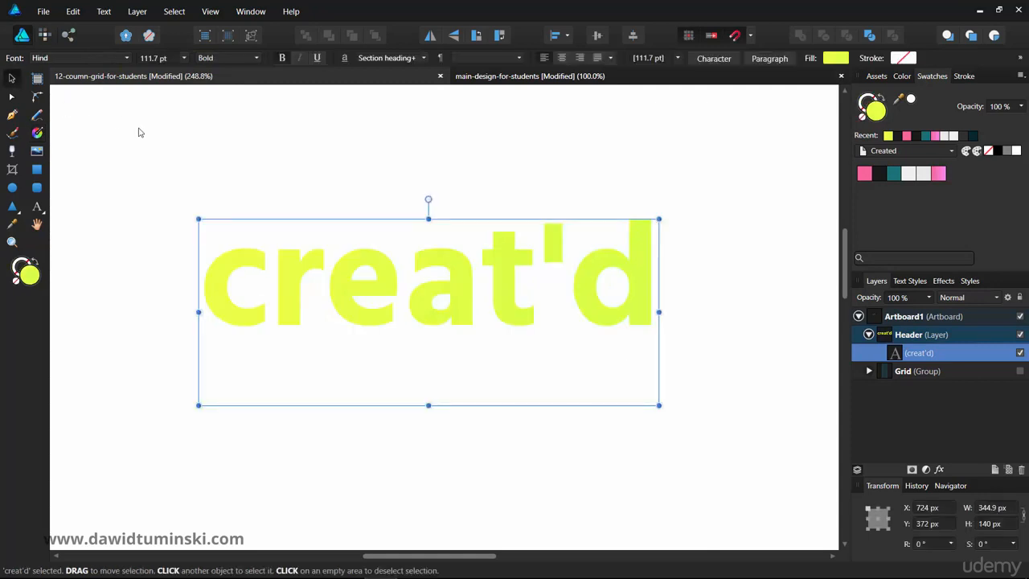
Fill the text with the saved pink gradient swatch and scale it down to about 62 by 25 px
left_click(945, 176)
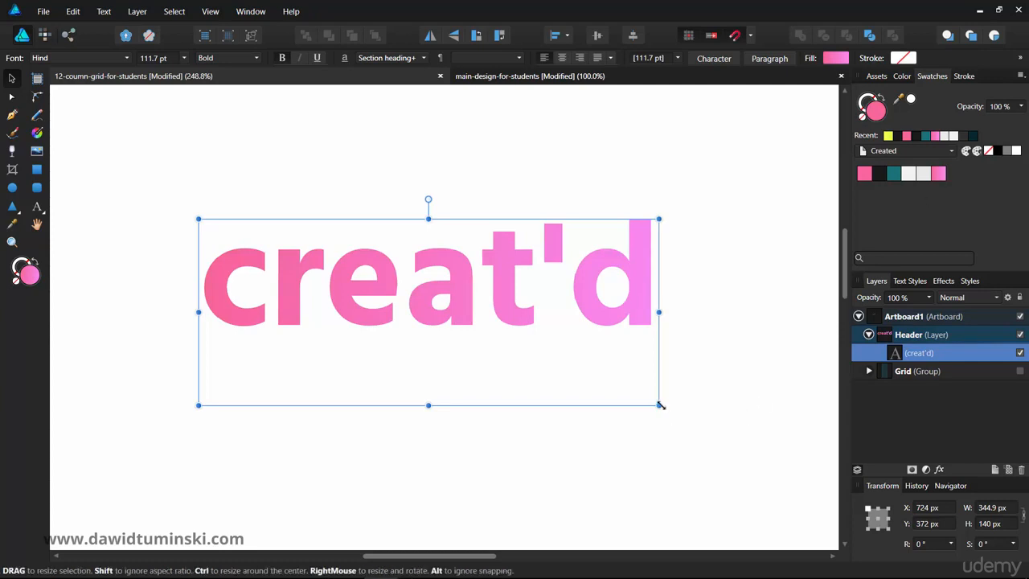
left_click_drag(642, 394, 282, 254)
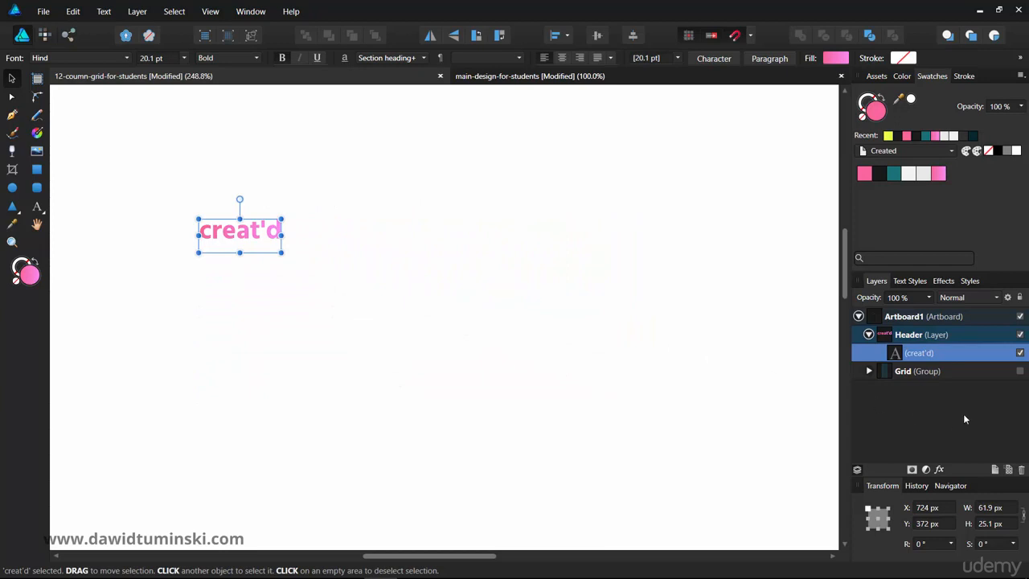
Show the Grid group and move the "creat'd" text to the first column's left edge near the artboard's top, at about X 374, Y 43 px
left_click(1020, 374)
left_click_drag(278, 223, 542, 436)
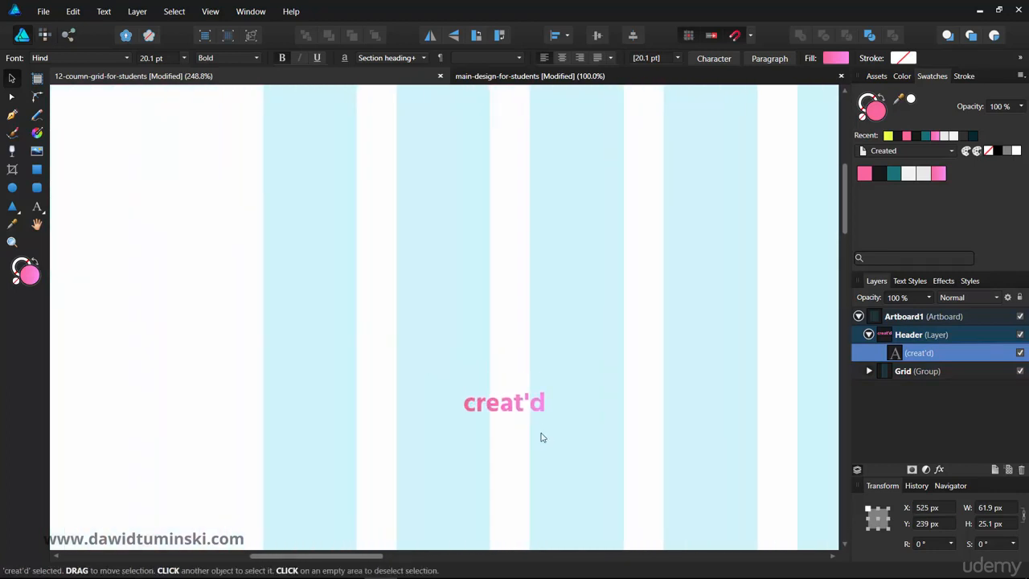
left_click_drag(504, 392, 366, 136)
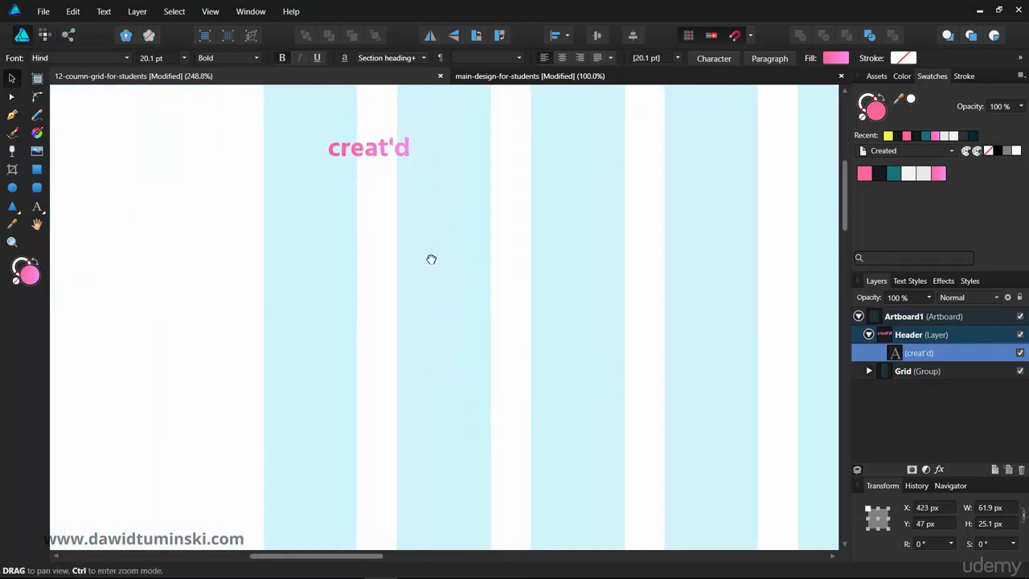
left_click_drag(473, 158, 427, 239)
left_click_drag(368, 206, 305, 203)
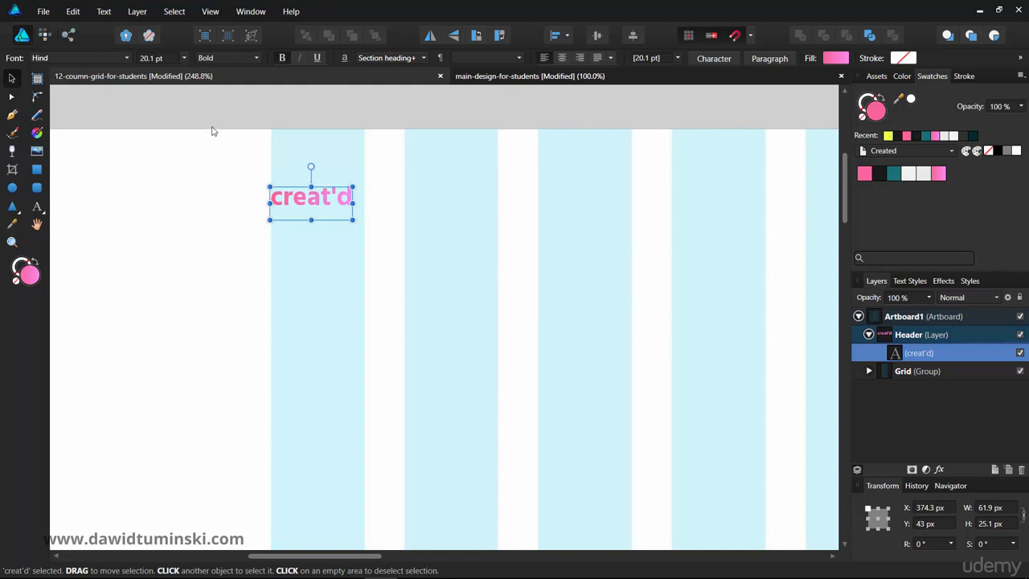
Try a font size of 36 pt for the "creat'd" logo text and settle on 28 pt
left_click(167, 59)
type("36")
key("Tab")
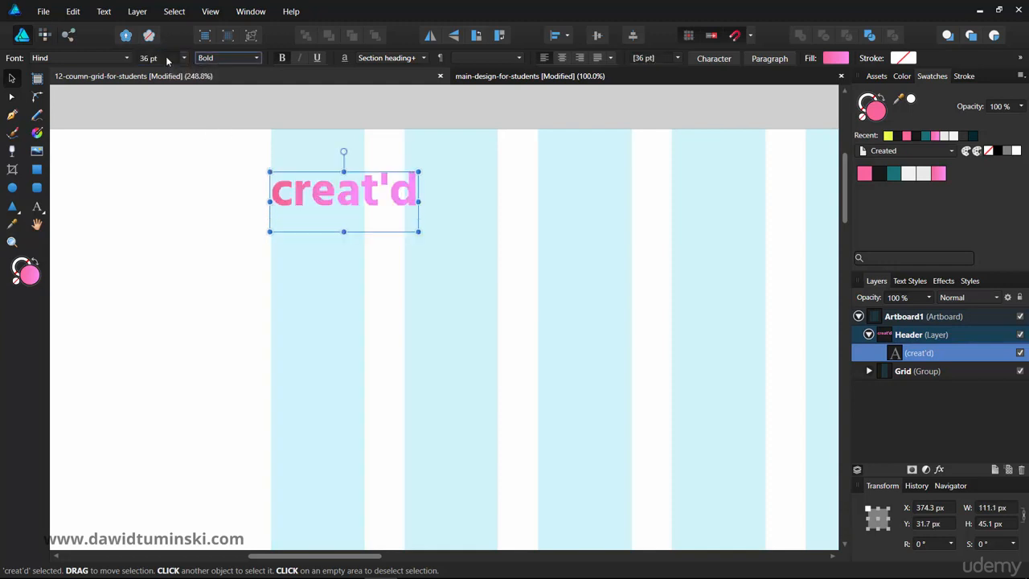
left_click(165, 59)
type("28")
key("Return")
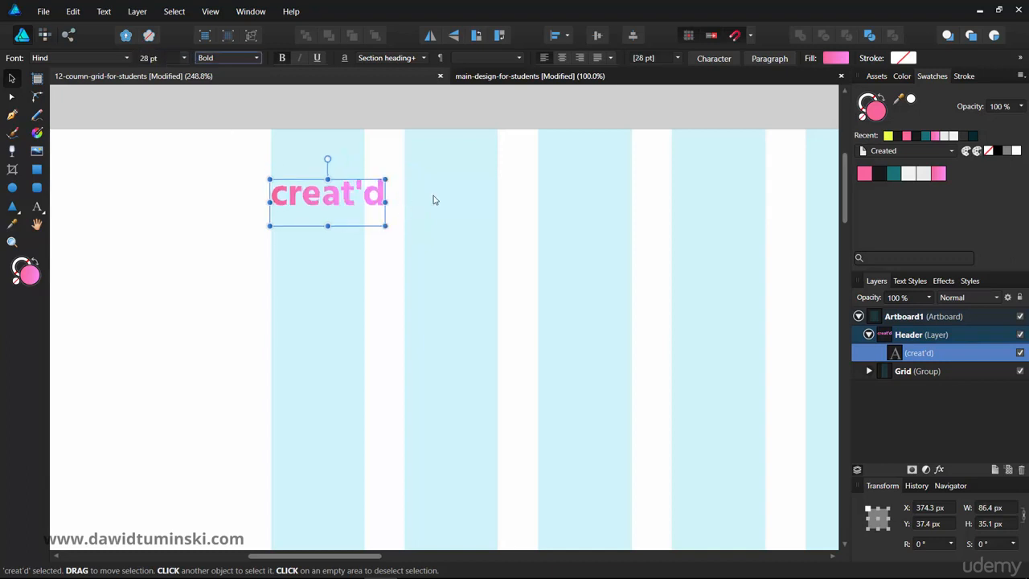
Lock the Grid group so the columns cannot be moved, and clear the selection
left_click(460, 193)
left_click(360, 119)
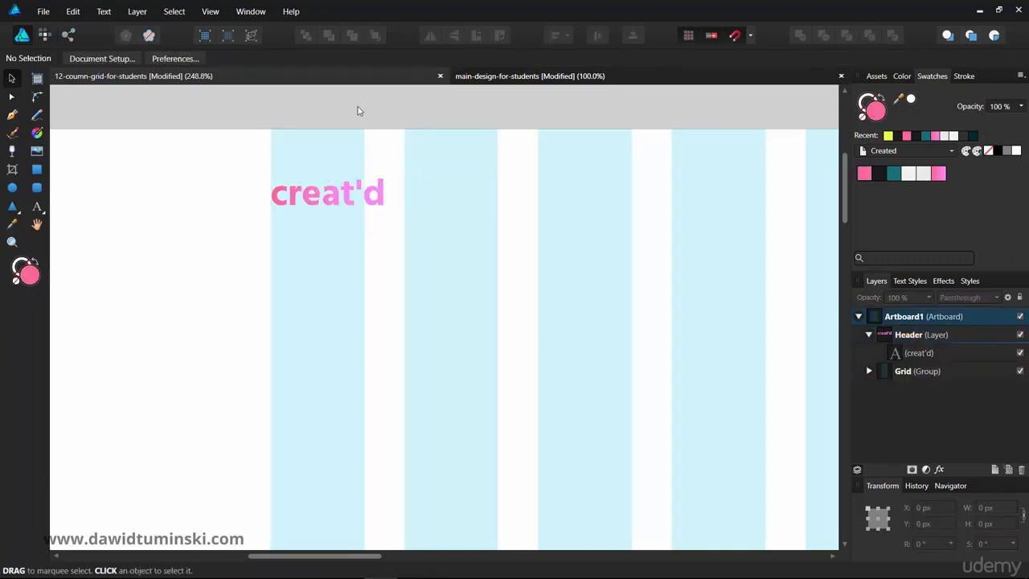
left_click(968, 373)
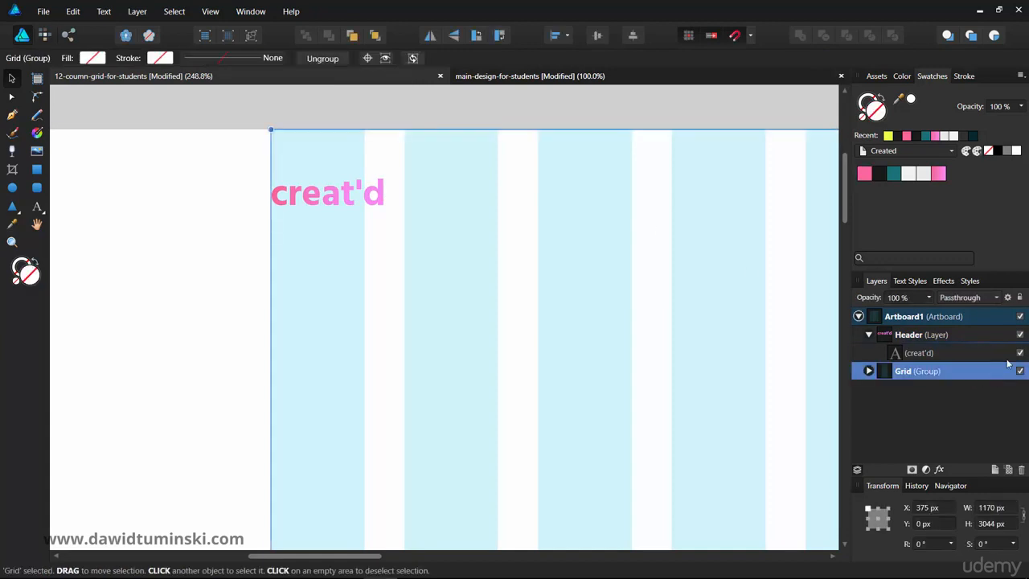
left_click(1020, 297)
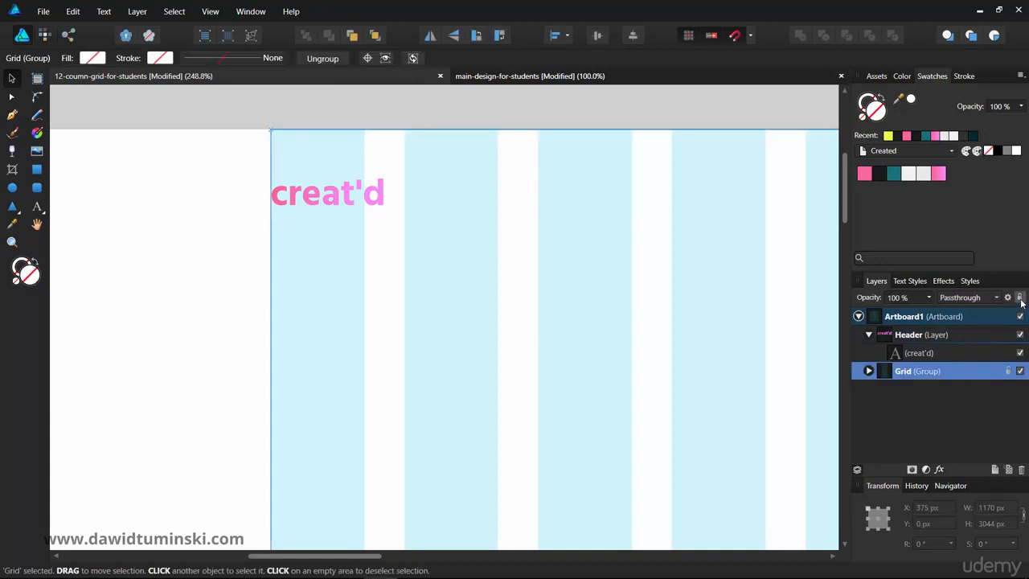
left_click(434, 113)
Show the design at 100% zoom with all twelve grid columns in view and the interface panels hidden
scroll(464, 282, "right", 5)
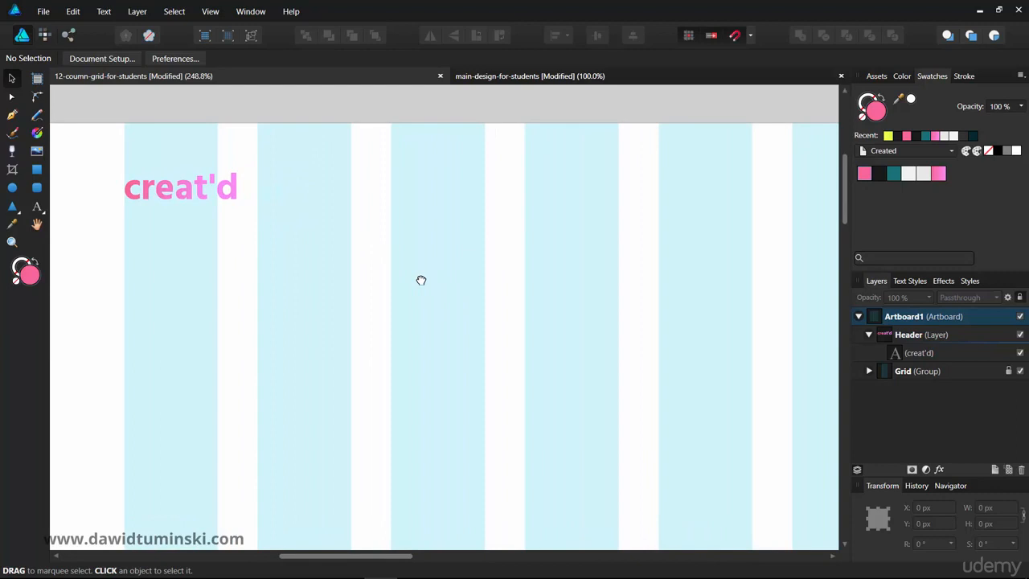
key("ctrl+1")
left_click_drag(425, 324, 352, 210)
key("Tab")
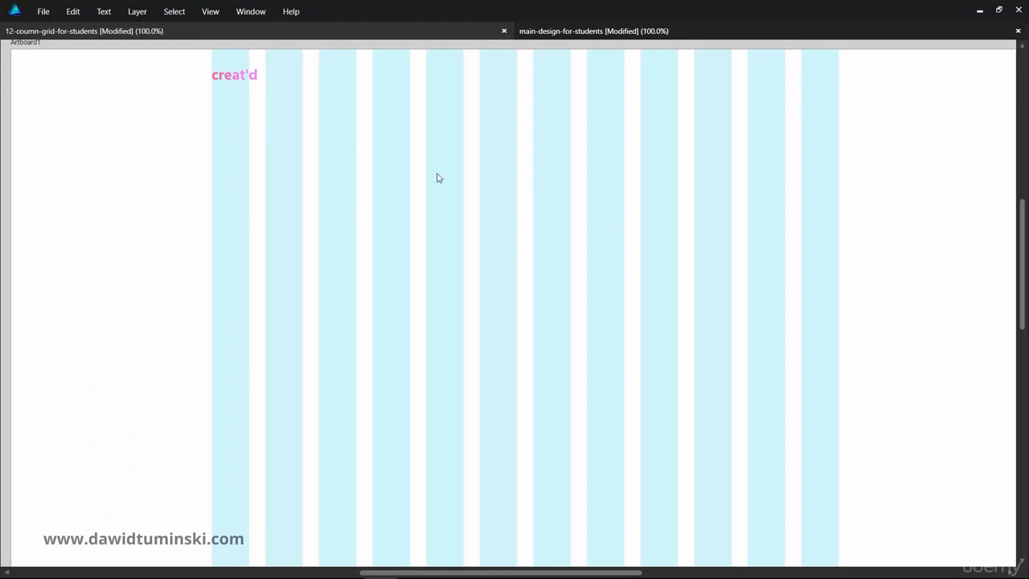
Scale the "creat'd" logo up proportionally to about 167 by 68 px so it spans the first two grid columns
left_click(231, 79)
left_click_drag(264, 96, 298, 120)
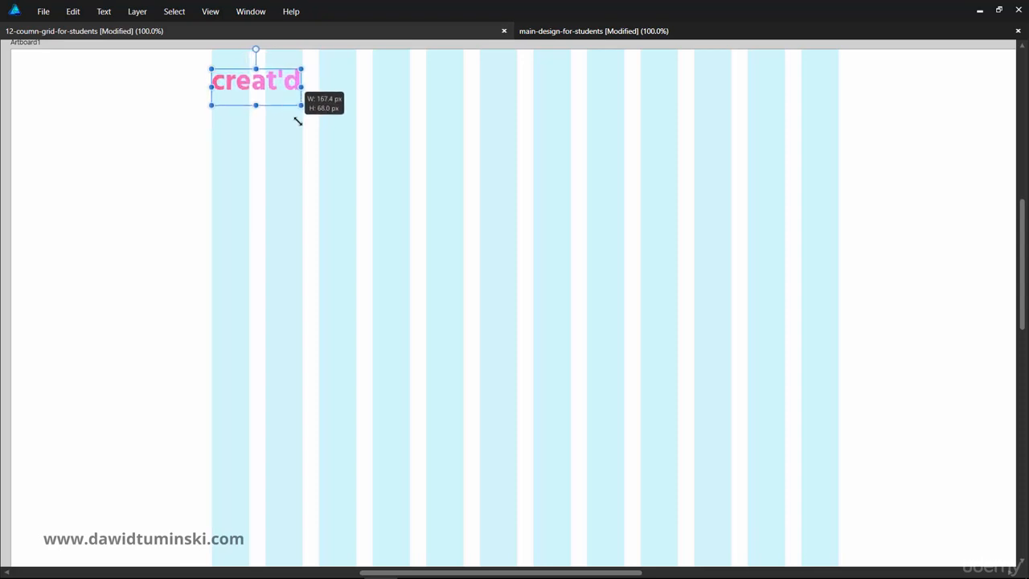
left_click(397, 200)
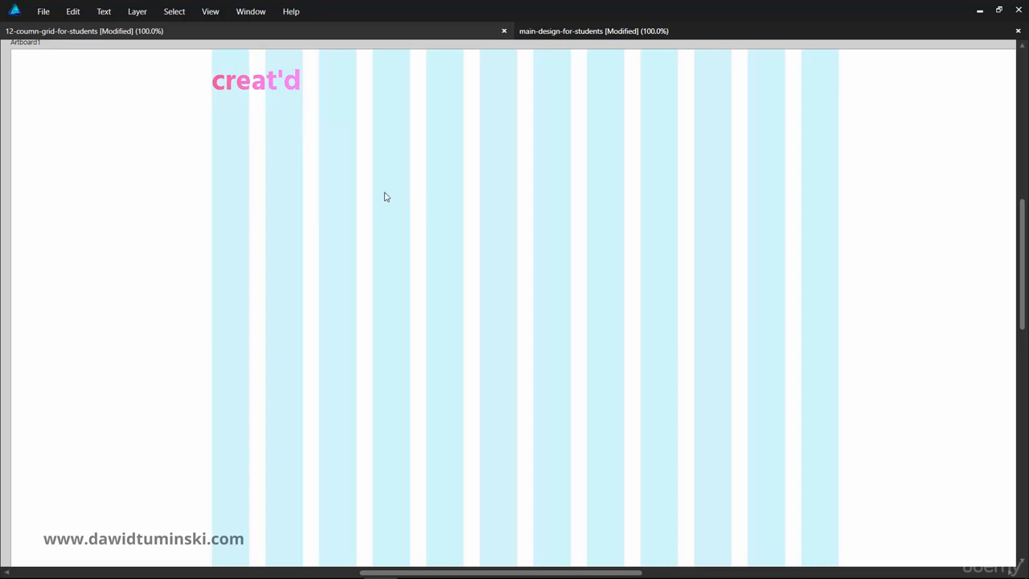
Scale the "creat'd" logo down slightly so that it ends around the middle of the second column
left_click(289, 82)
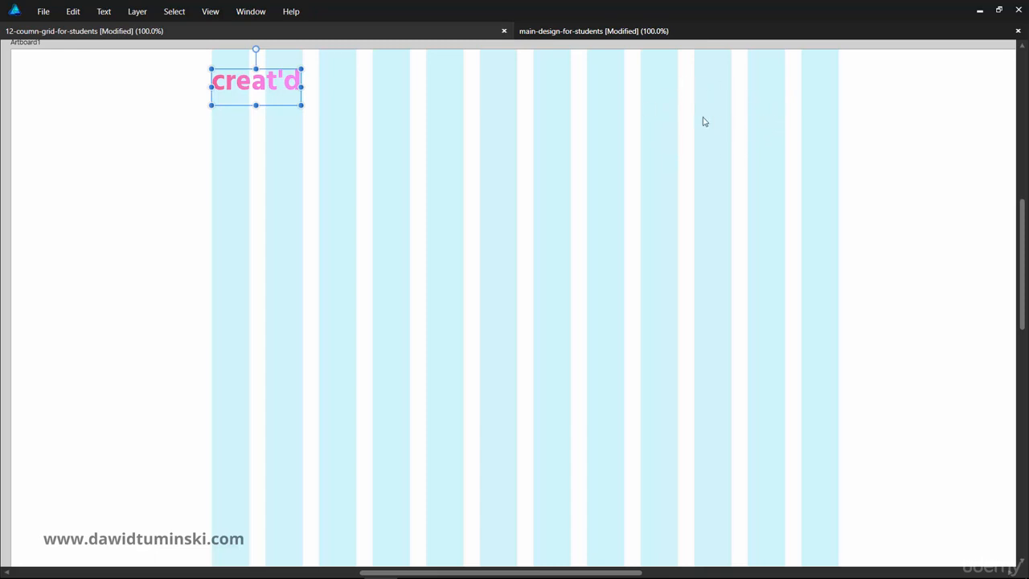
left_click_drag(300, 106, 288, 100)
left_click(321, 131)
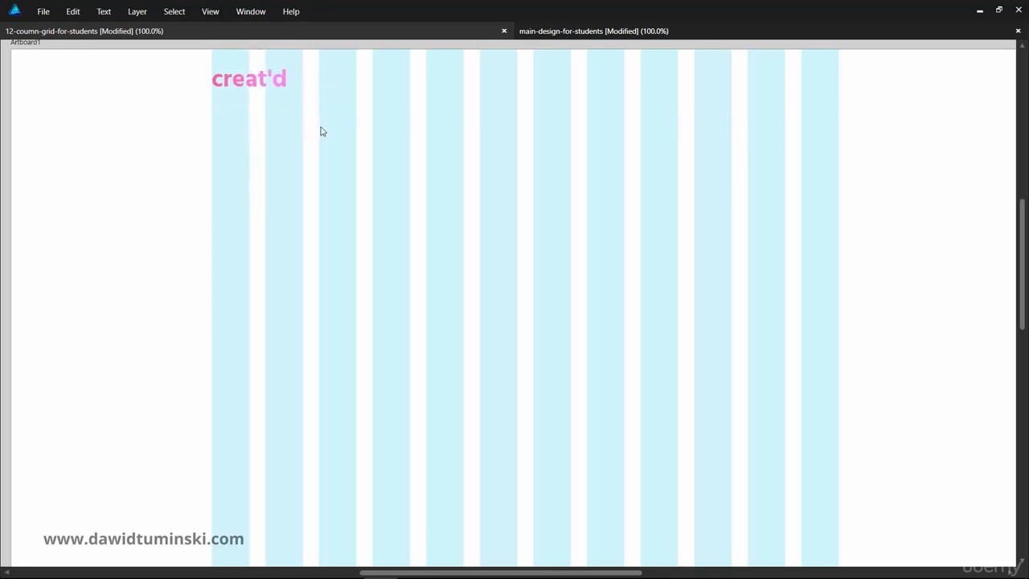